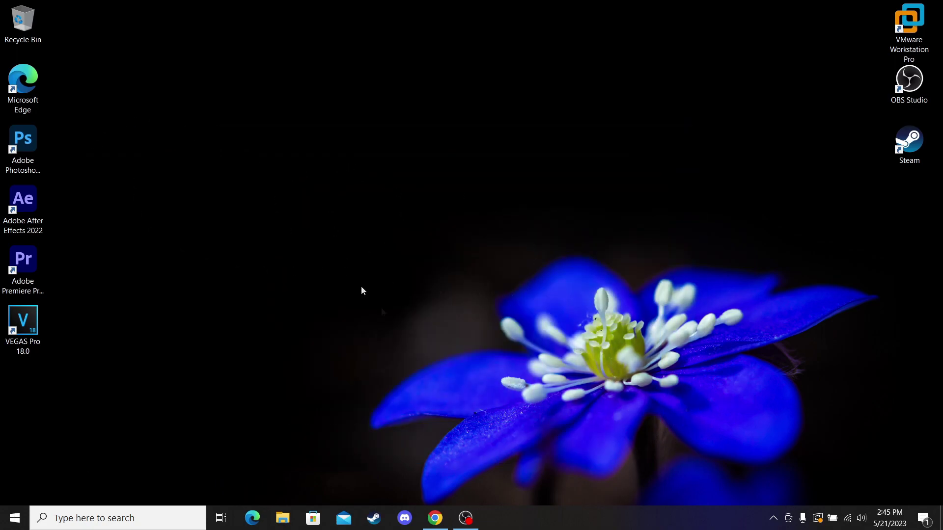
Step: In VMware Workstation, start a typical new virtual machine with a blank hard disk for Windows 10 and later x64
click(909, 29)
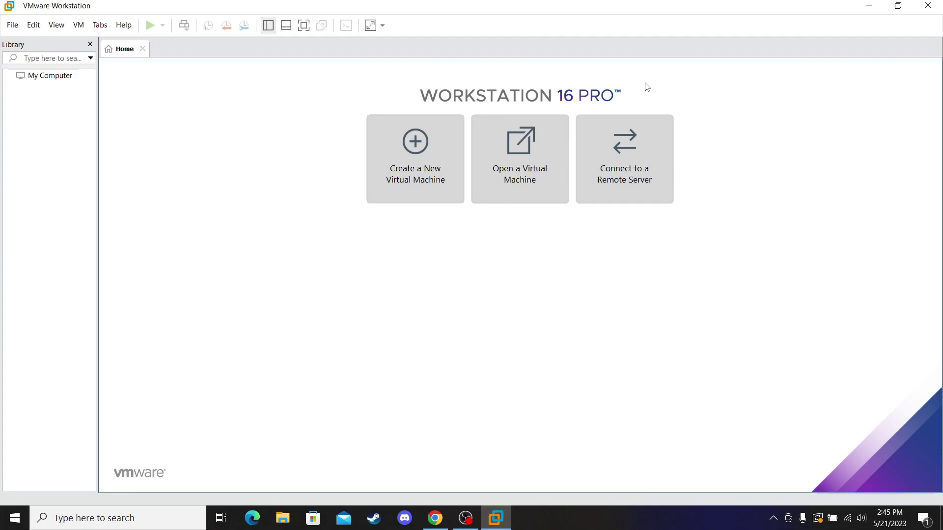
click(437, 153)
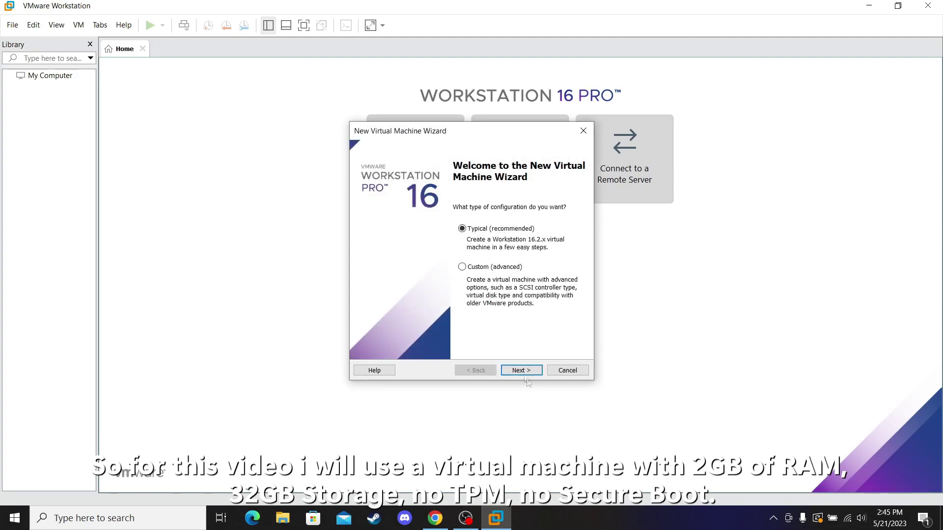
click(508, 376)
click(509, 376)
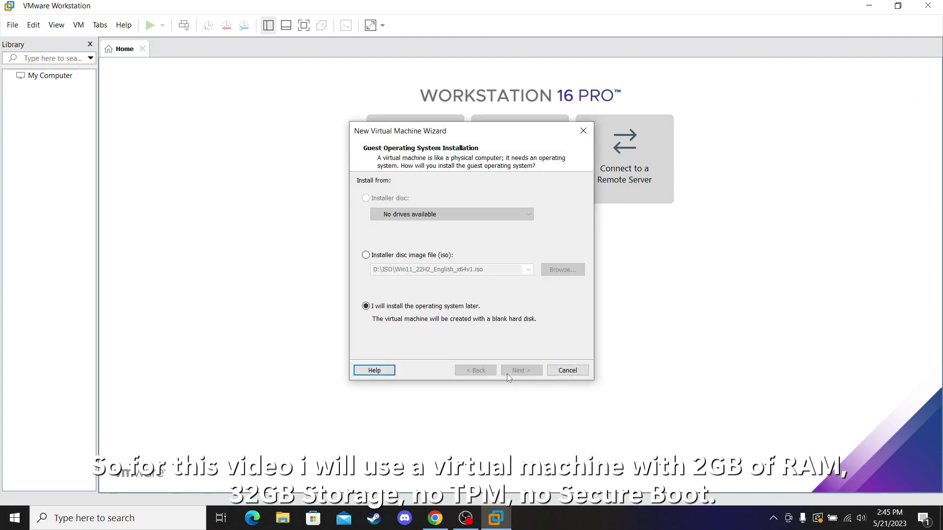
click(508, 376)
Step: Name the virtual machine Windows 11 and set a 32 GB virtual disk split into multiple files
drag(468, 197, 390, 198)
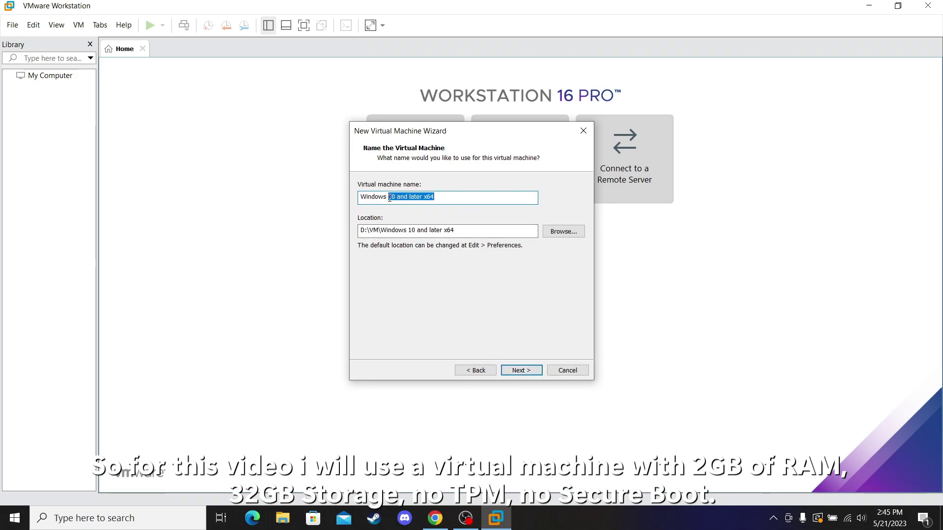
key(Return)
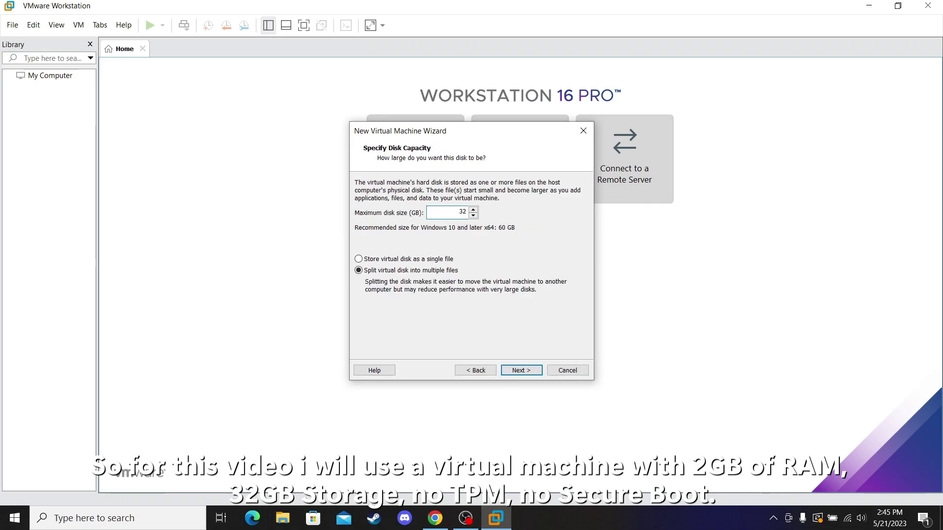
key(Return)
Step: Customize the hardware so the virtual CD/DVD drive uses the ISO image D:\ISO\Win11_22H2_English_x64v1.iso
click(412, 301)
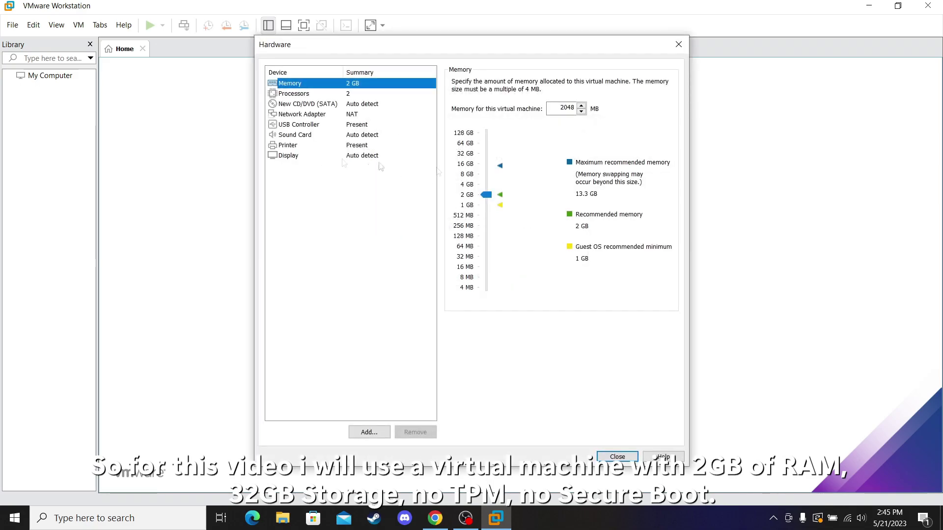
click(349, 104)
click(467, 152)
click(621, 167)
click(570, 178)
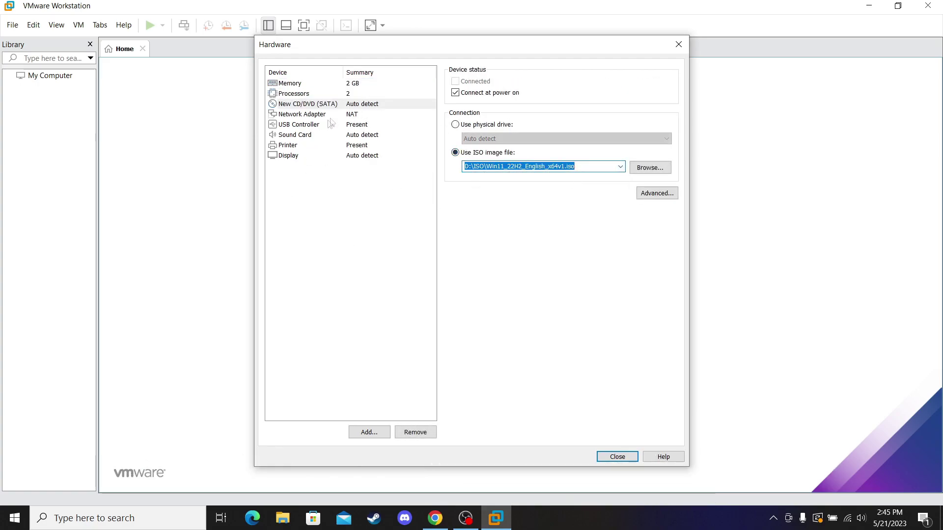
click(617, 457)
Step: Finish creating the Windows 11 virtual machine and power it on, booting from the installation image
click(521, 371)
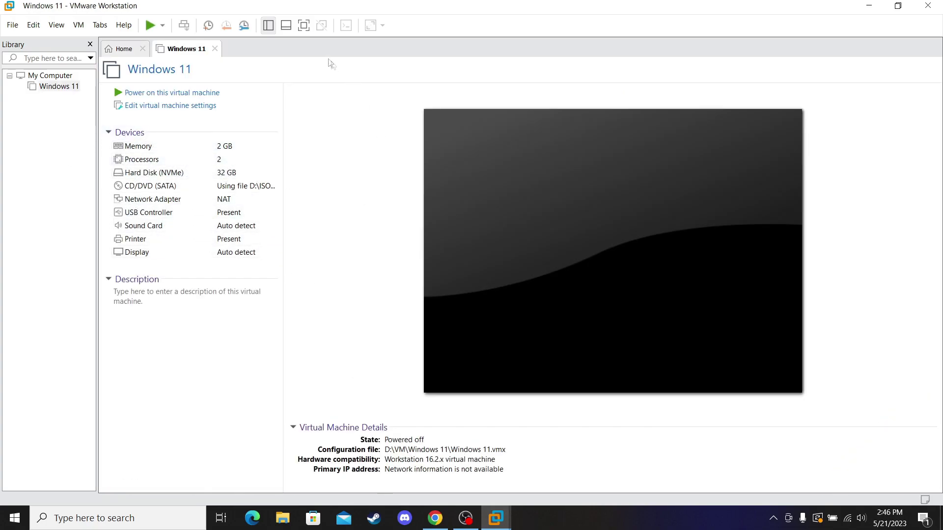
click(179, 93)
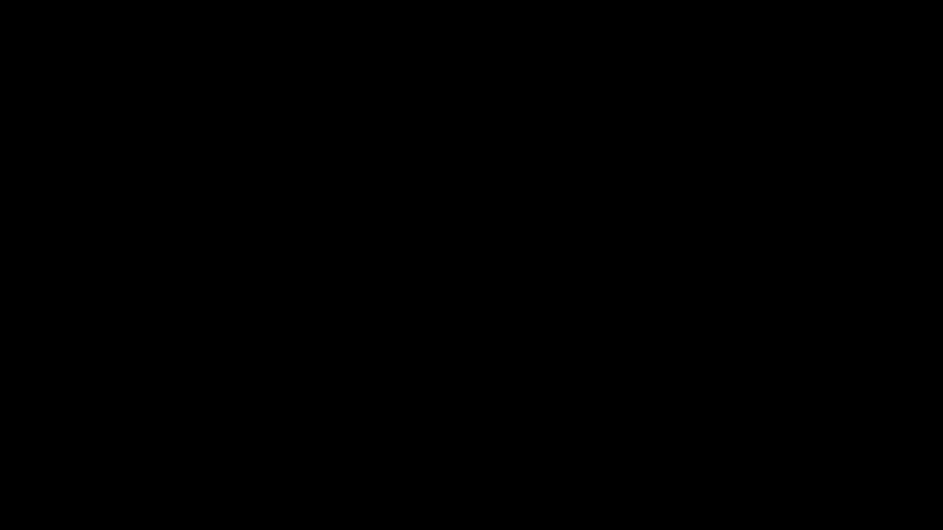
key(Return)
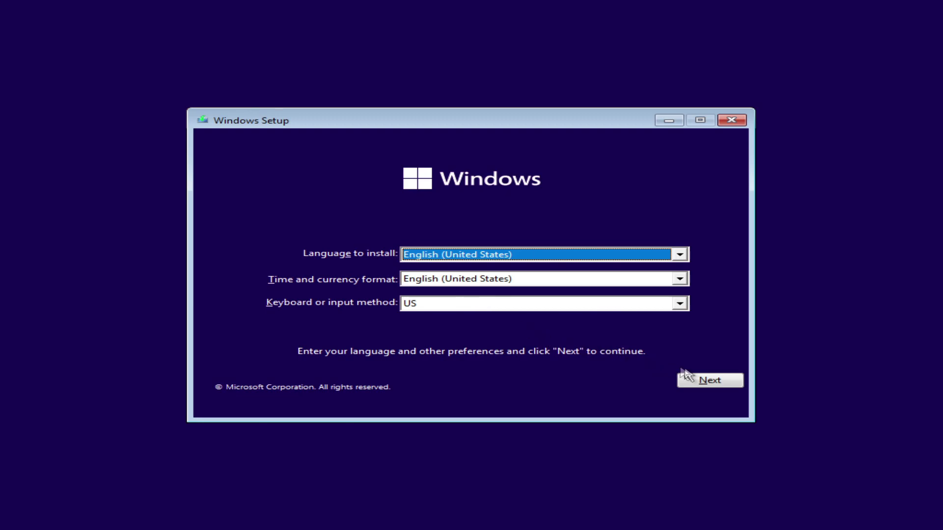
Step: Try to install Windows 11 Pro without a product key, using the English (United States) language and US keyboard settings
click(685, 378)
click(416, 252)
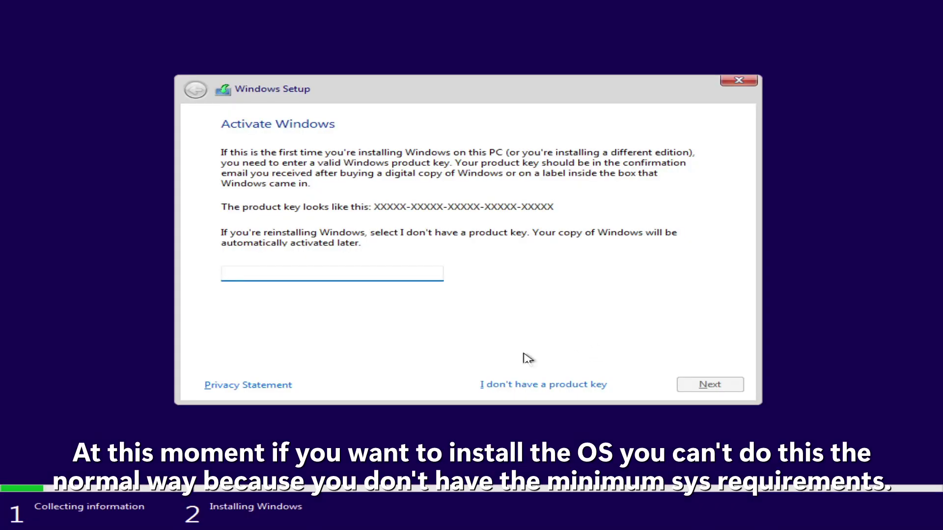
click(501, 388)
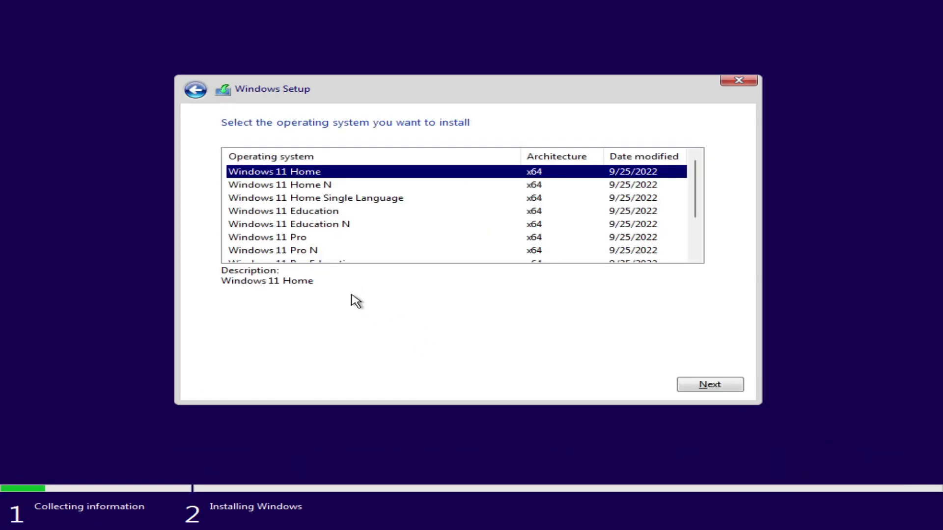
click(287, 238)
click(706, 385)
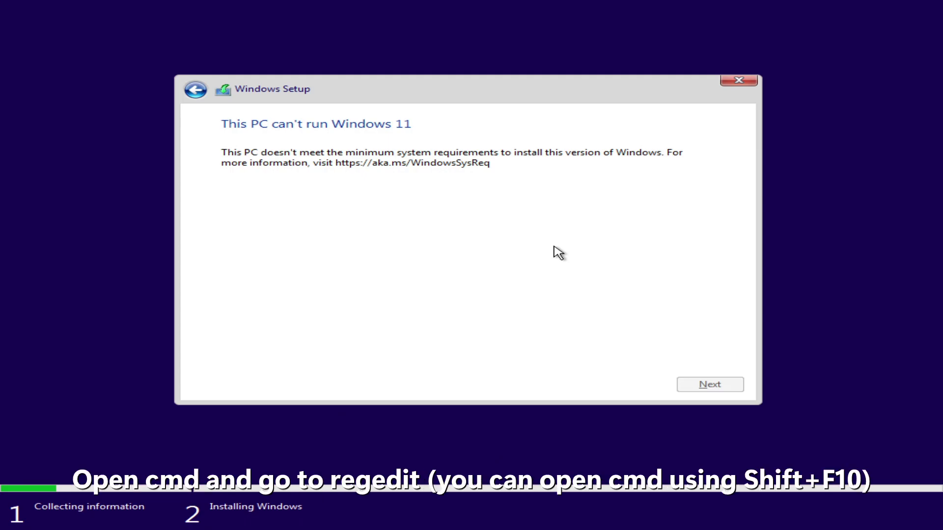
Step: Open a command prompt from Windows Setup and launch the Registry Editor with regedit
key(shift+F10)
text(regedit)
key(Return)
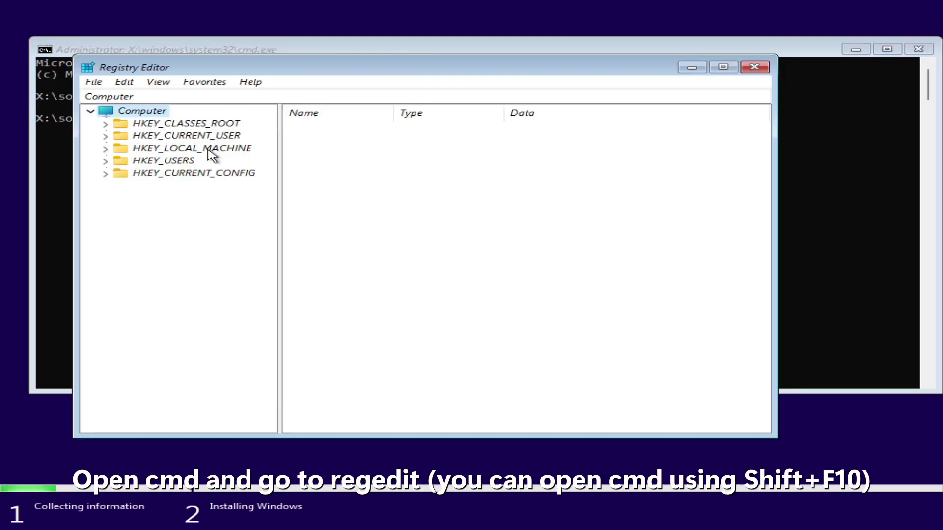
Step: Create a registry key named LabConfig under HKEY_LOCAL_MACHINE\SYSTEM\Setup
click(105, 149)
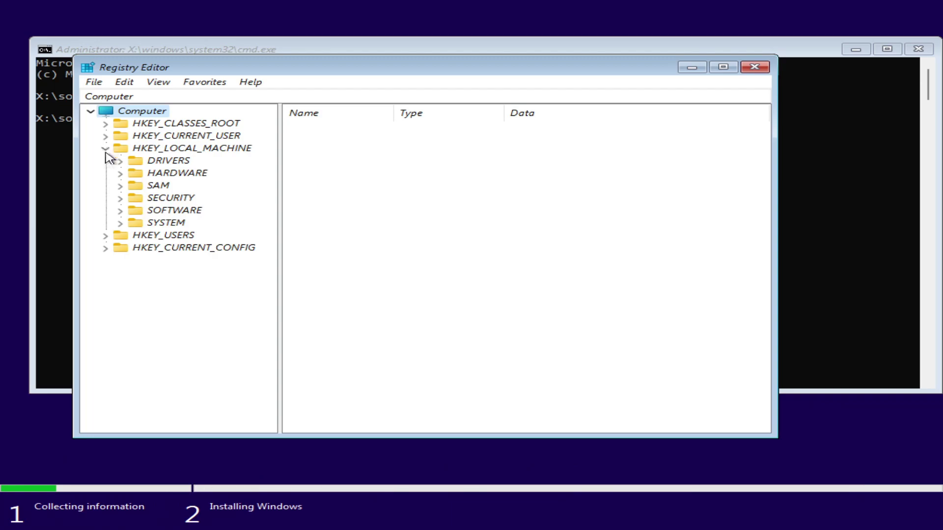
click(121, 223)
click(135, 348)
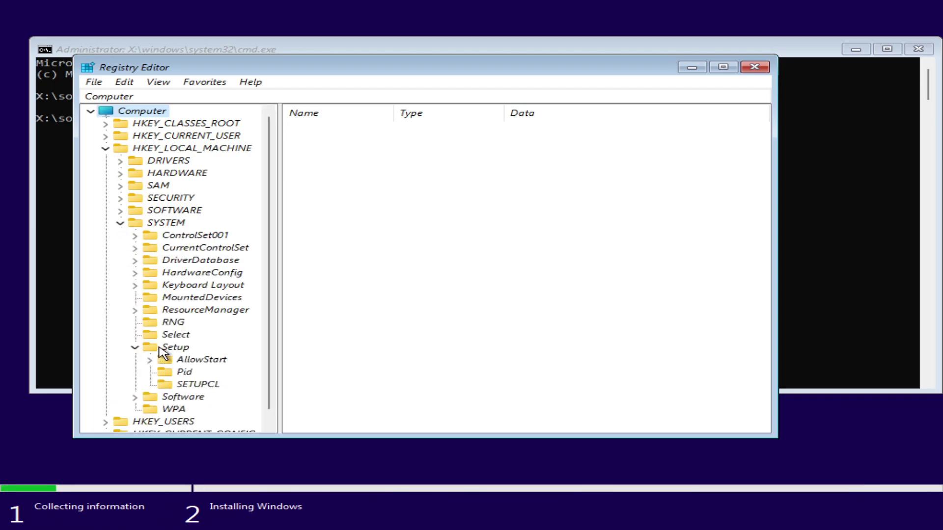
right_click(162, 350)
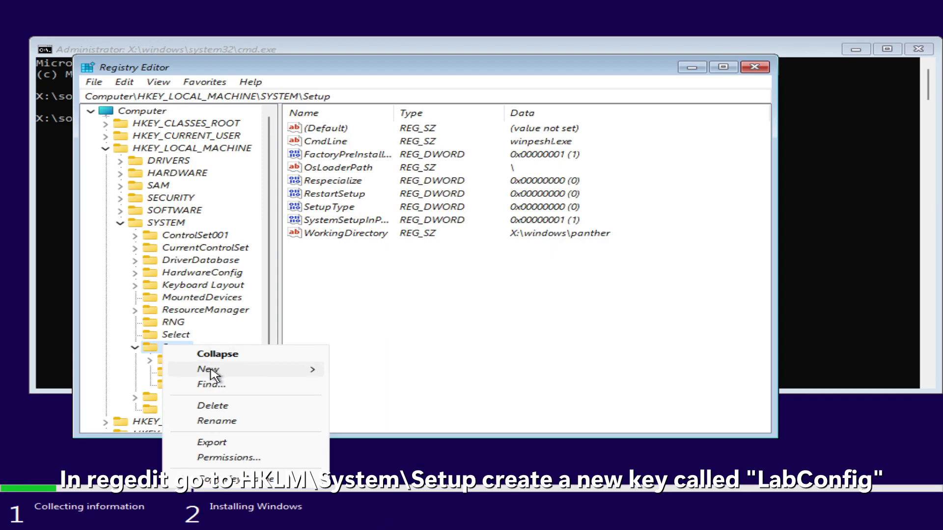
mouse_move(213, 374)
click(386, 371)
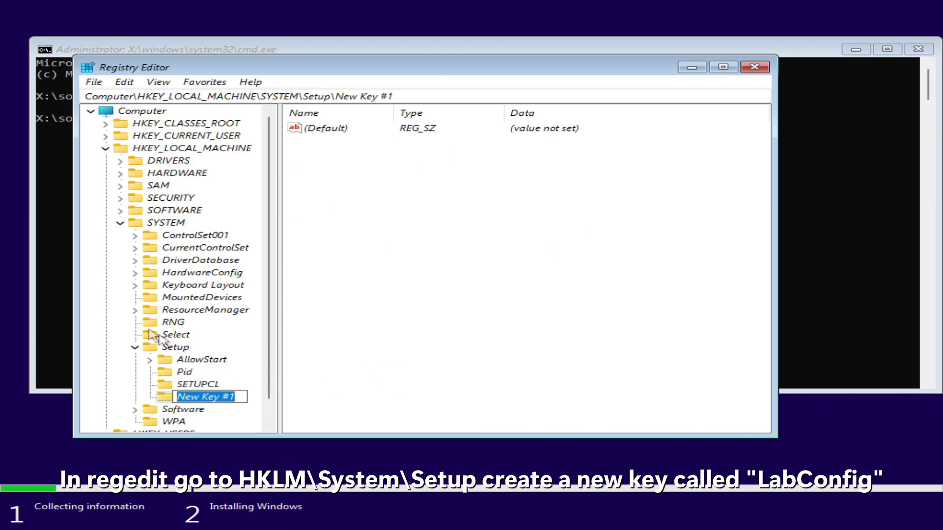
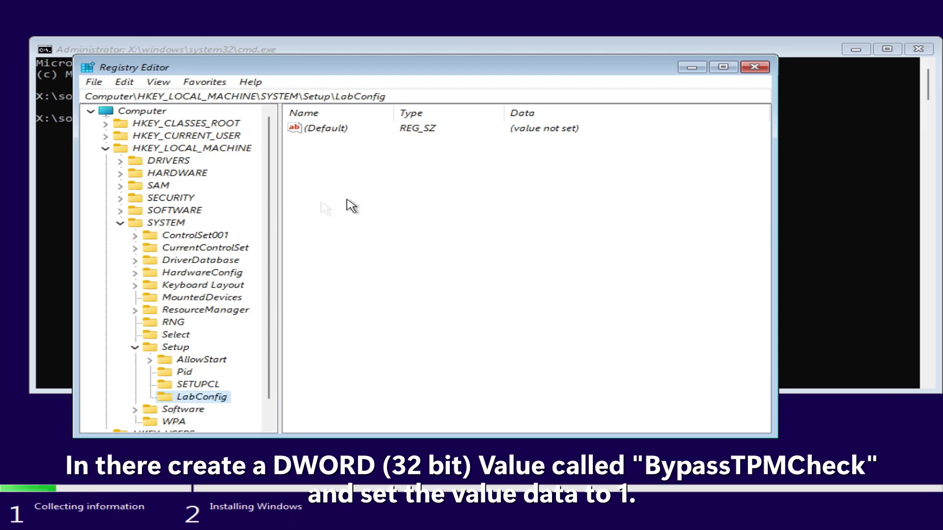
Step: Add a DWORD (32-bit) value named BypassTPMCheck to the LabConfig key and set its data to 1
right_click(362, 196)
mouse_move(404, 204)
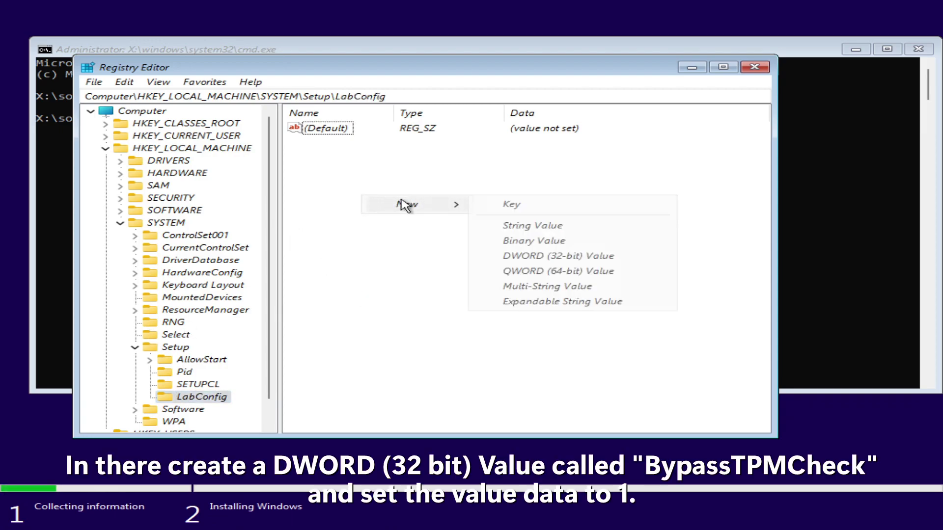
click(531, 255)
text(BypassTPM)
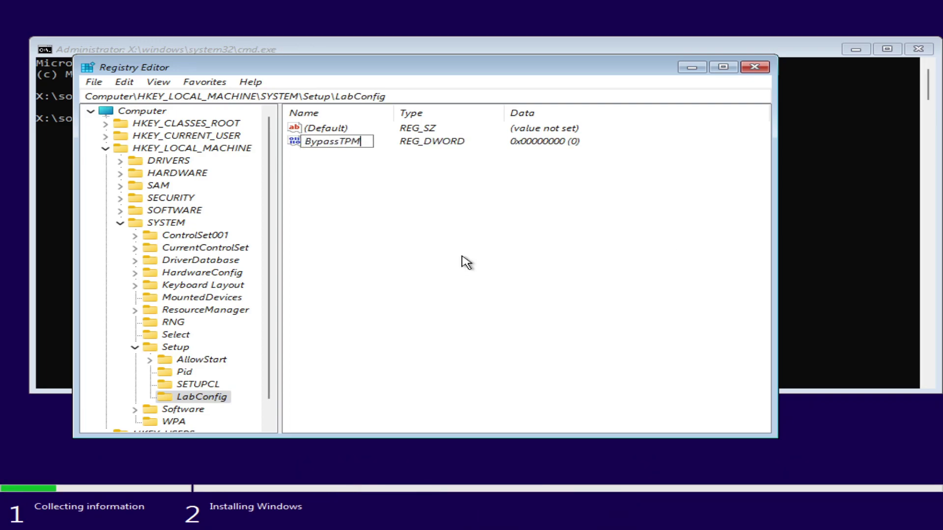
text(Check)
key(Return)
key(Return)
text(1)
key(Return)
Step: Add a DWORD (32-bit) value named BypassSecureBootCheck to the LabConfig key and set its data to 1
right_click(349, 226)
mouse_move(406, 236)
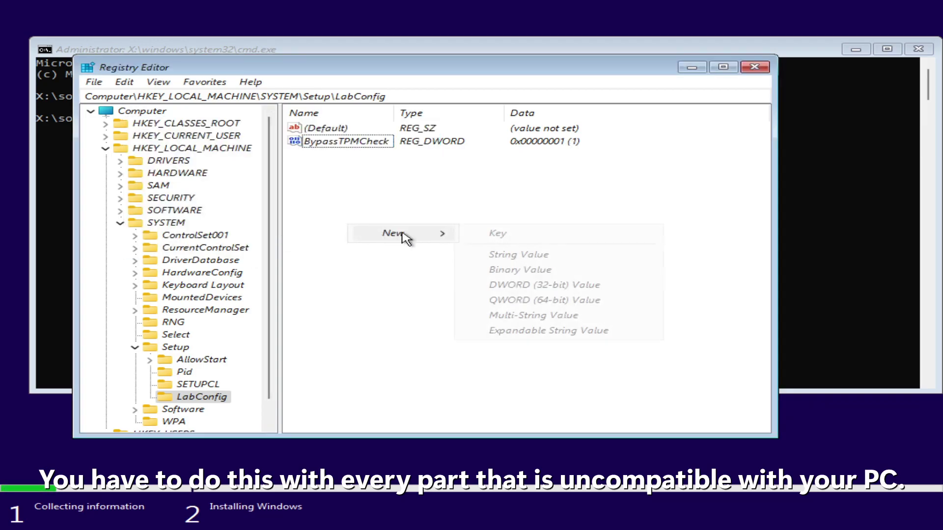
click(522, 287)
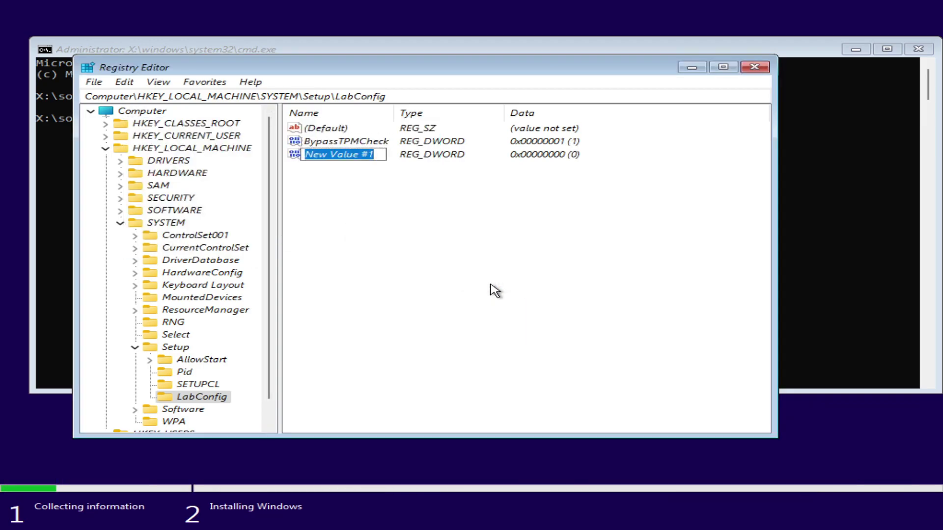
text(Bypass)
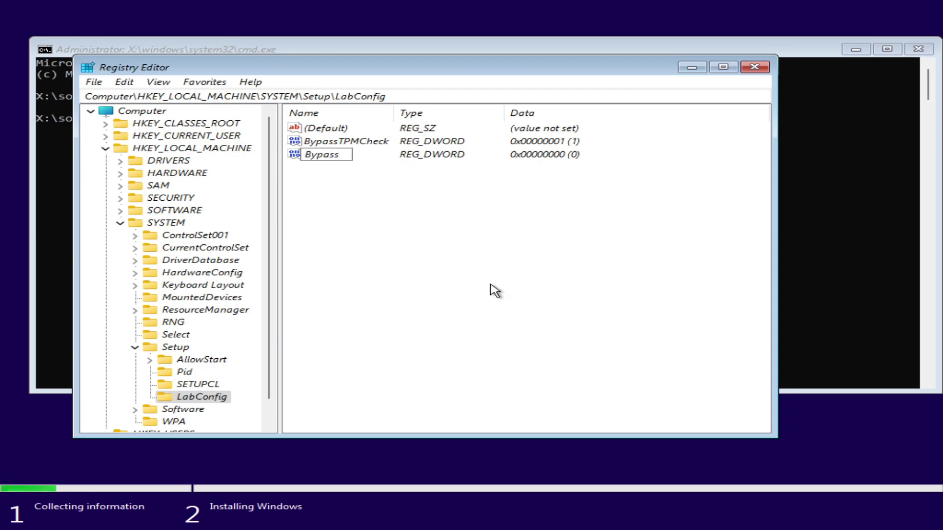
text(SecureBootCheck)
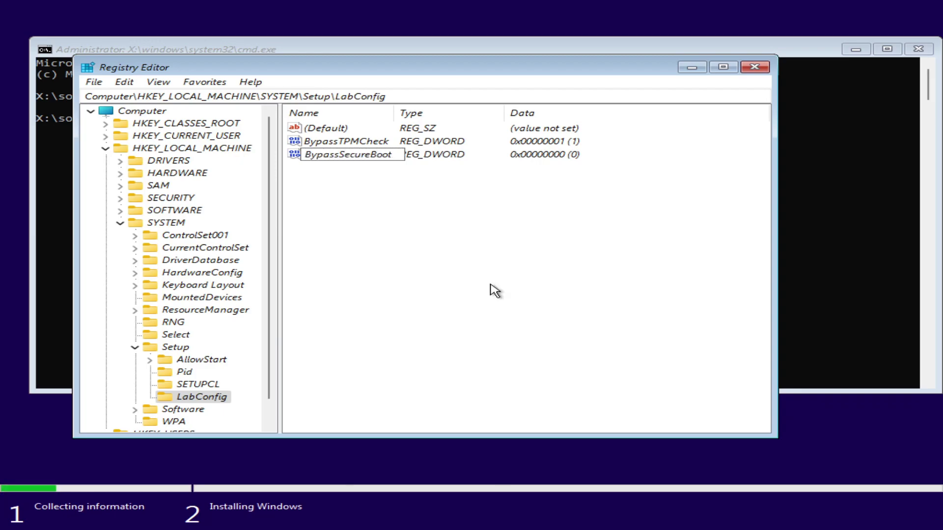
key(Return)
key(Return)
text(1)
key(Return)
Step: Add a DWORD (32-bit) value named BypassCPUCheck to the LabConfig key and set its data to 1
right_click(388, 212)
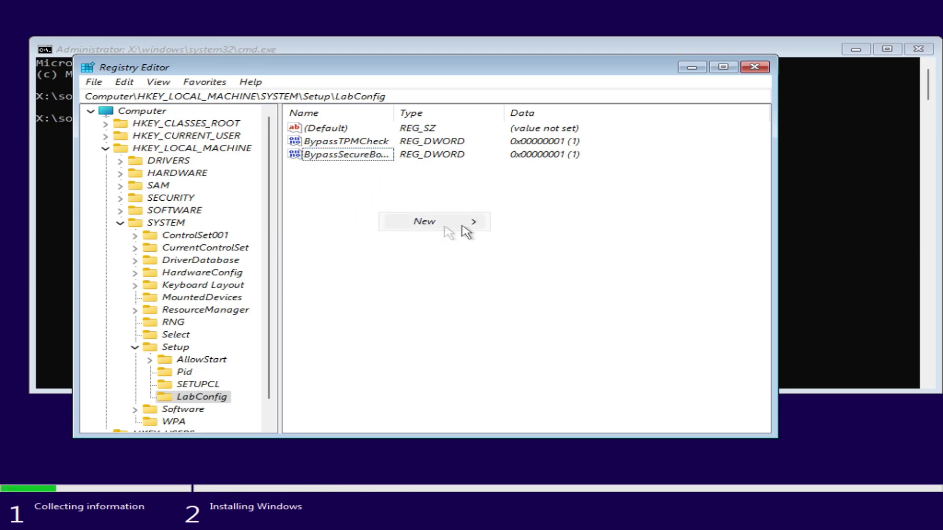
mouse_move(432, 223)
click(539, 271)
text(Bypass)
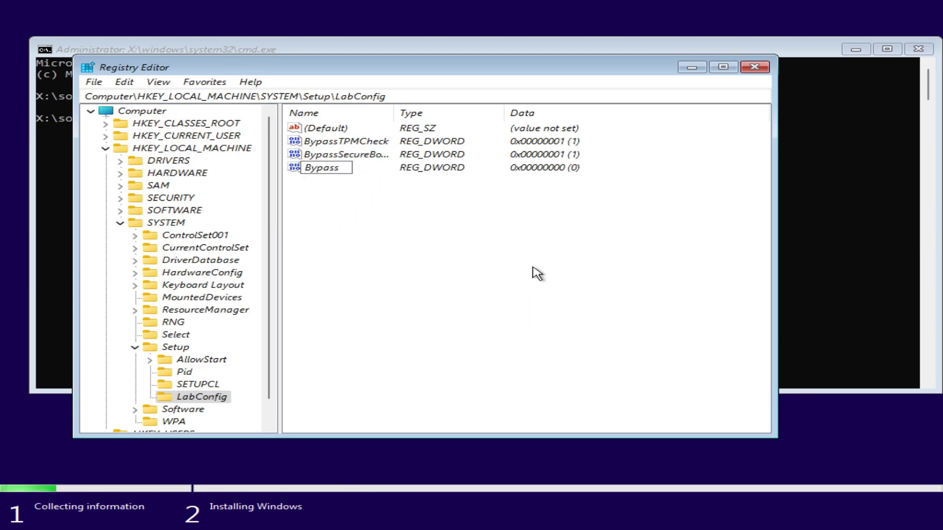
text(CPUCheck)
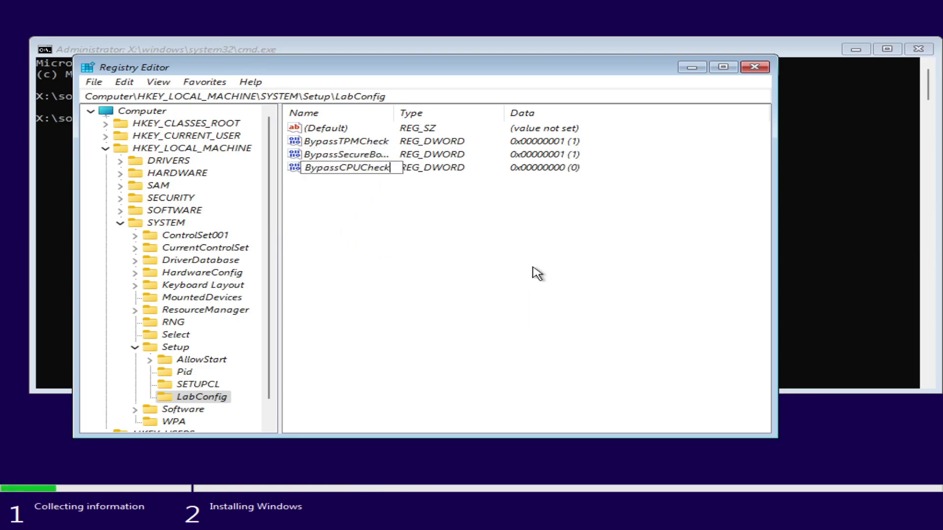
key(Return)
key(Return)
text(1)
key(Return)
Step: Add a DWORD (32-bit) value named BypassRAMCheck to the LabConfig key and set its data to 1
right_click(375, 224)
mouse_move(417, 232)
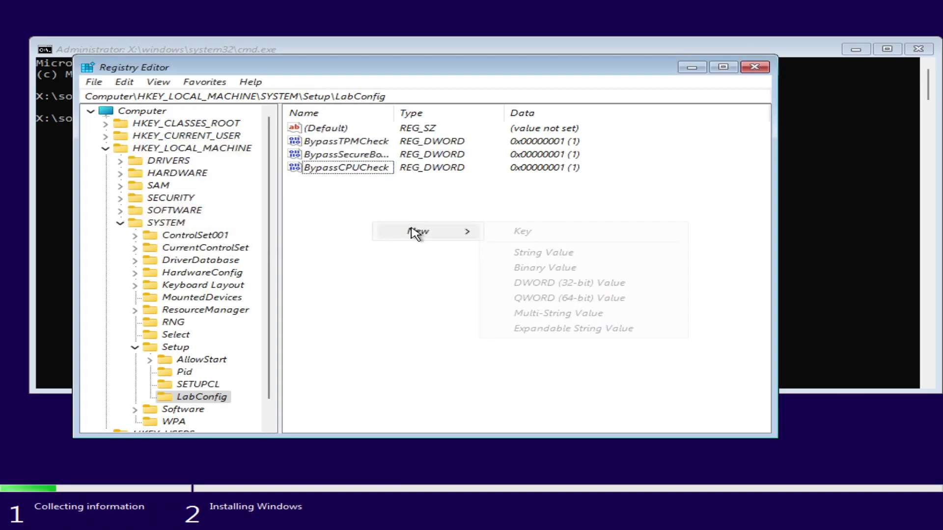
click(535, 284)
text(BypassRAMCheck)
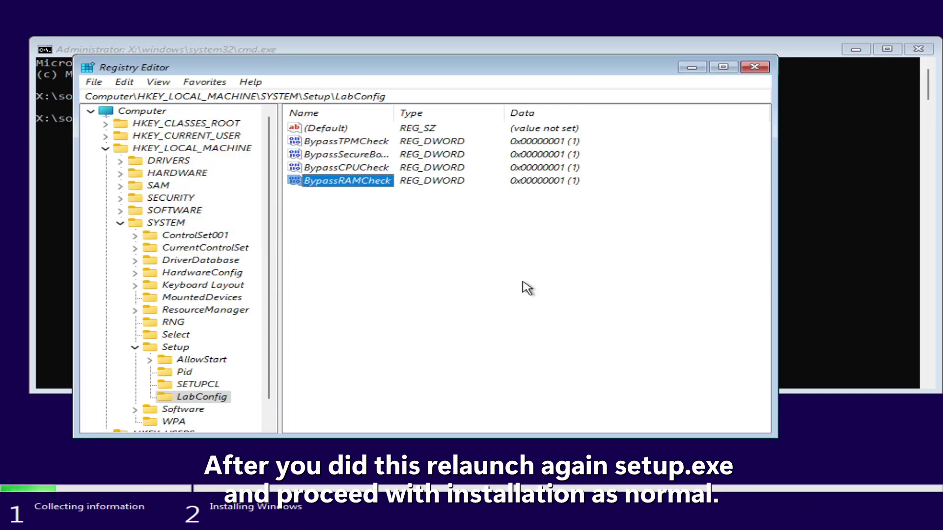
Step: Add a DWORD (32-bit) value named BypassStorageCheck to the LabConfig key and set its data to 1
right_click(346, 224)
mouse_move(394, 231)
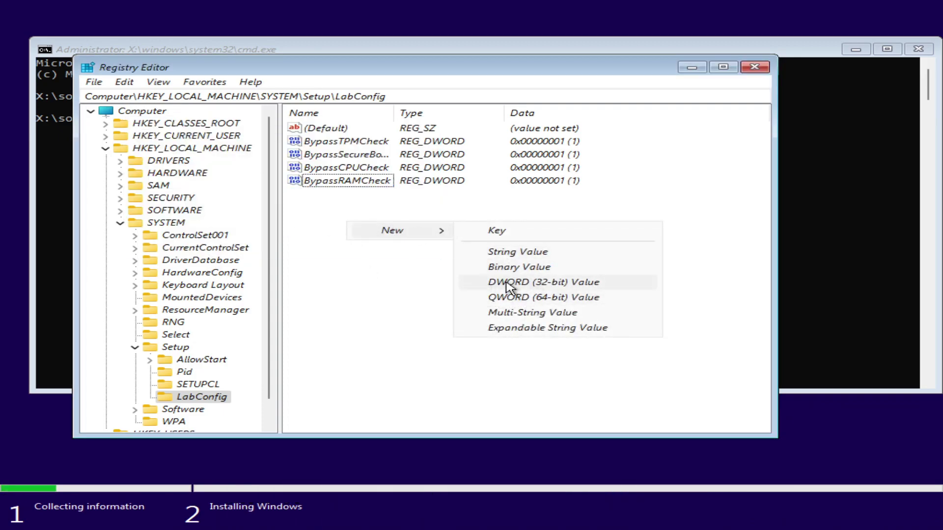
click(506, 285)
text(BypassSto)
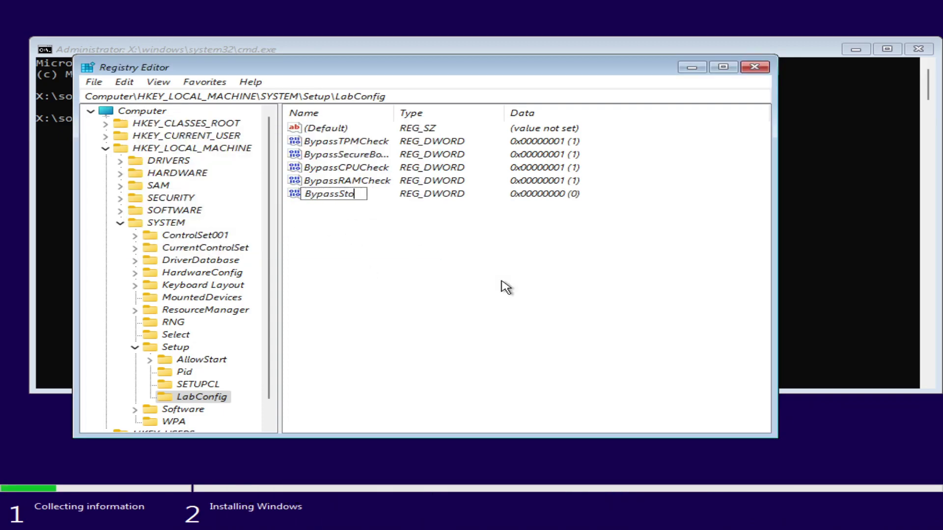
text(rageCheck)
key(Return)
key(Return)
text(1)
key(Return)
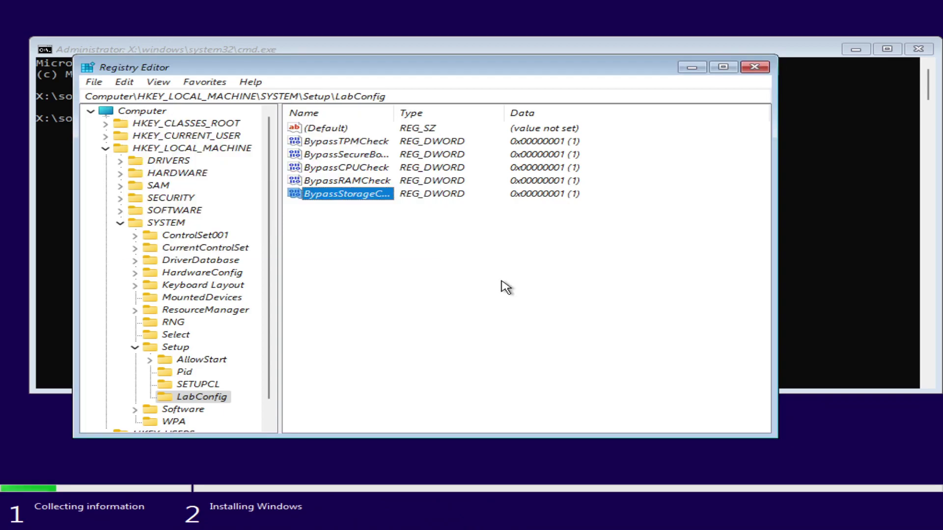
Step: Close the Registry Editor and relaunch Windows Setup by running setup.exe in the command prompt
click(755, 67)
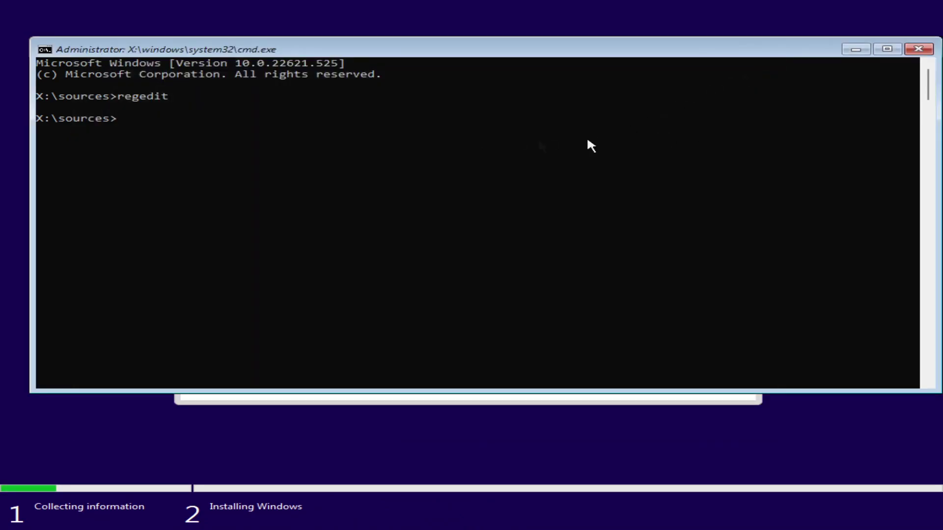
text(setup.exe)
key(Return)
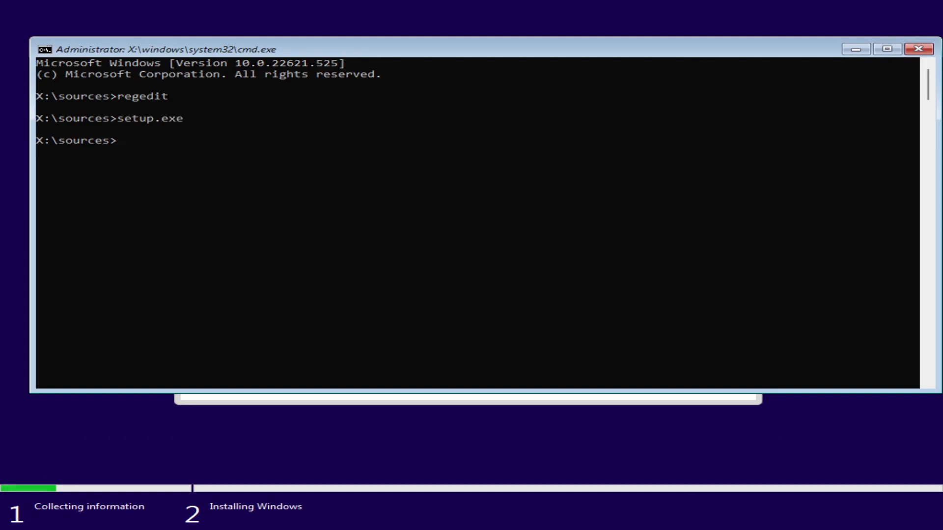
Step: Close the command prompt, cancel the blocked Windows Setup and start the installation again
click(915, 48)
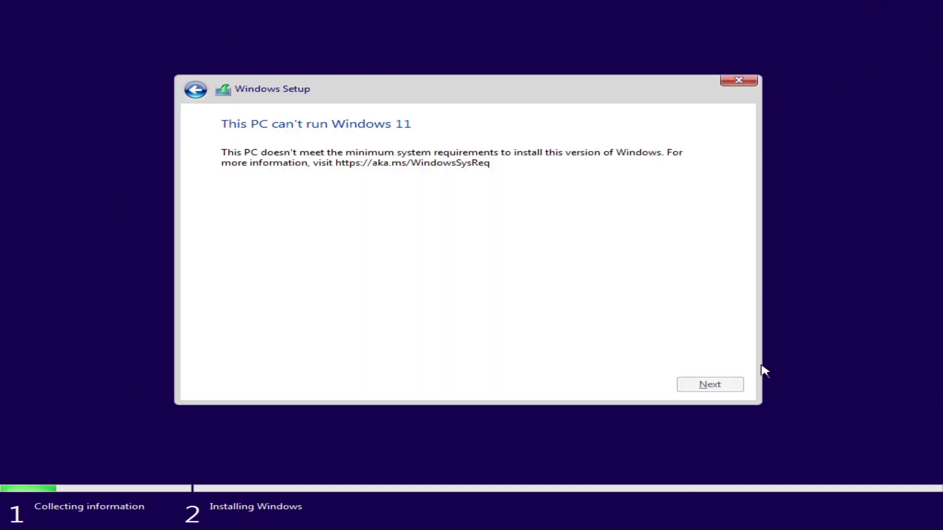
click(738, 80)
click(587, 320)
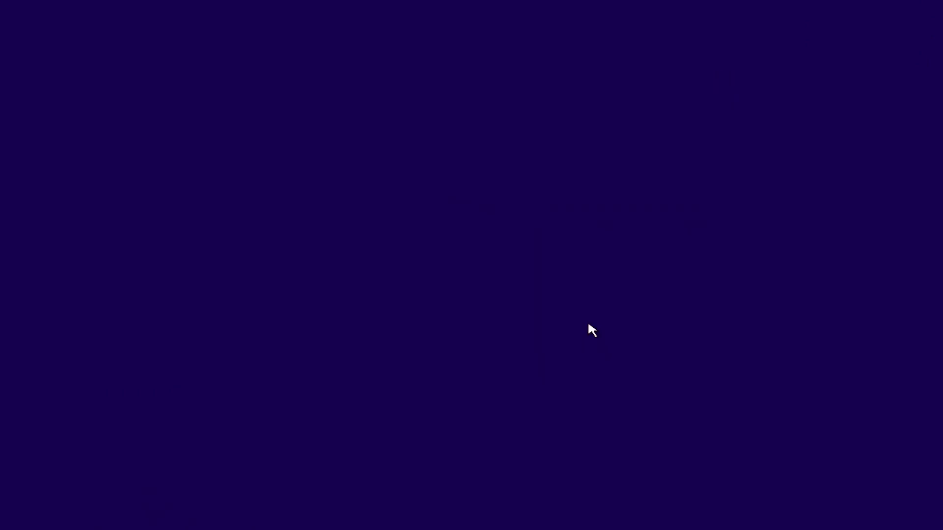
click(483, 274)
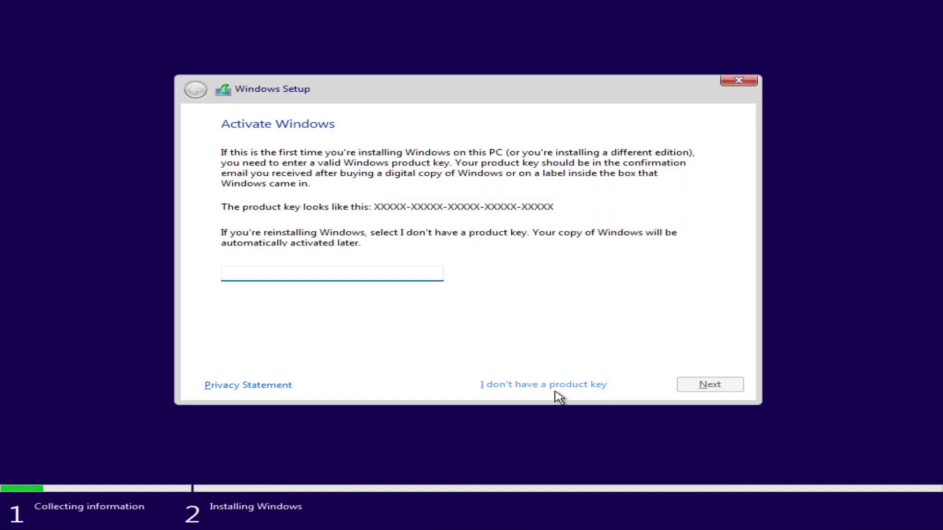
Step: Skip the product key and choose Windows 11 Pro as the operating system to install
click(553, 387)
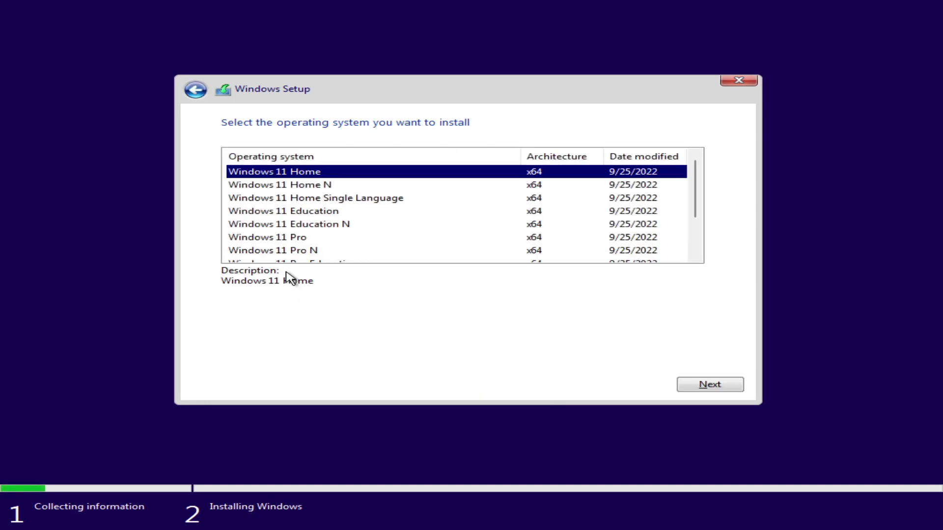
click(280, 238)
click(700, 384)
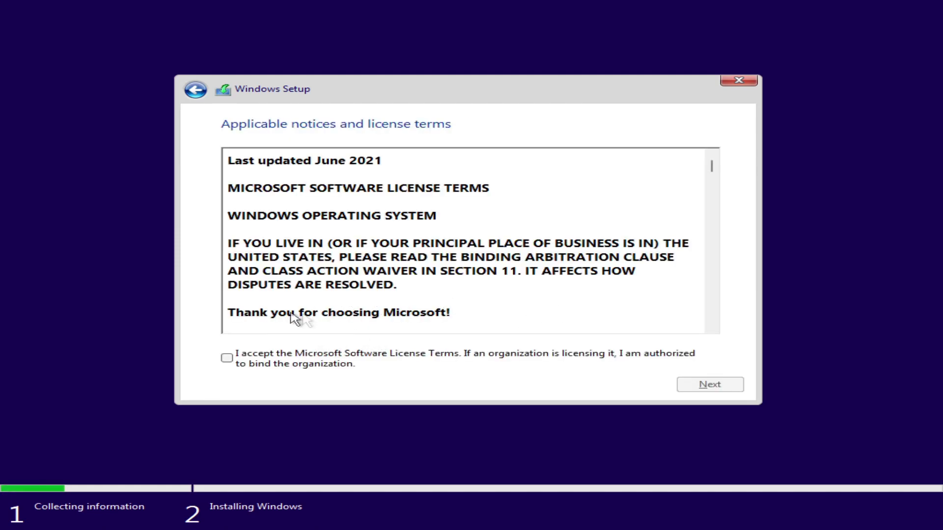
Step: Accept the Microsoft Software License Terms and choose the Custom: Install Windows only (advanced) installation type
click(240, 362)
click(690, 391)
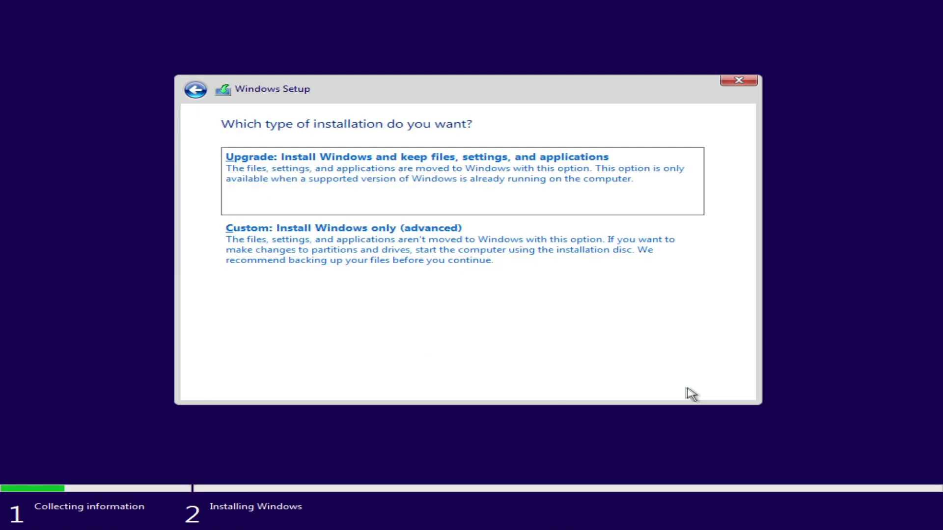
click(440, 288)
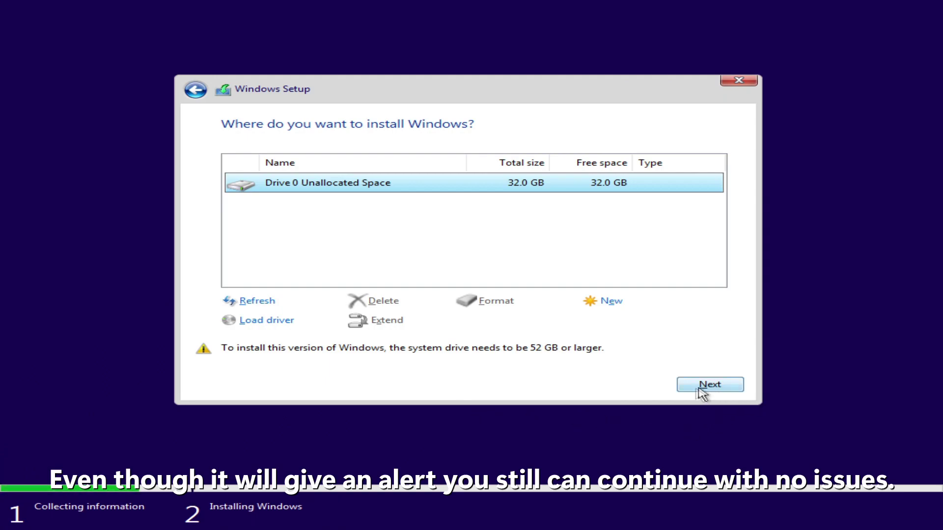
Step: Install Windows on the Drive 0 Unallocated Space and restart the machine immediately once Setup asks for it
click(715, 386)
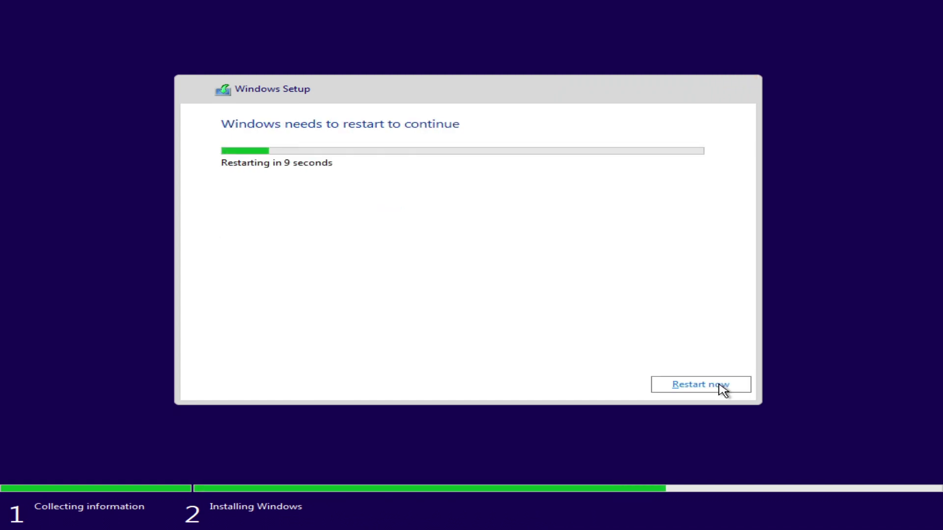
click(722, 388)
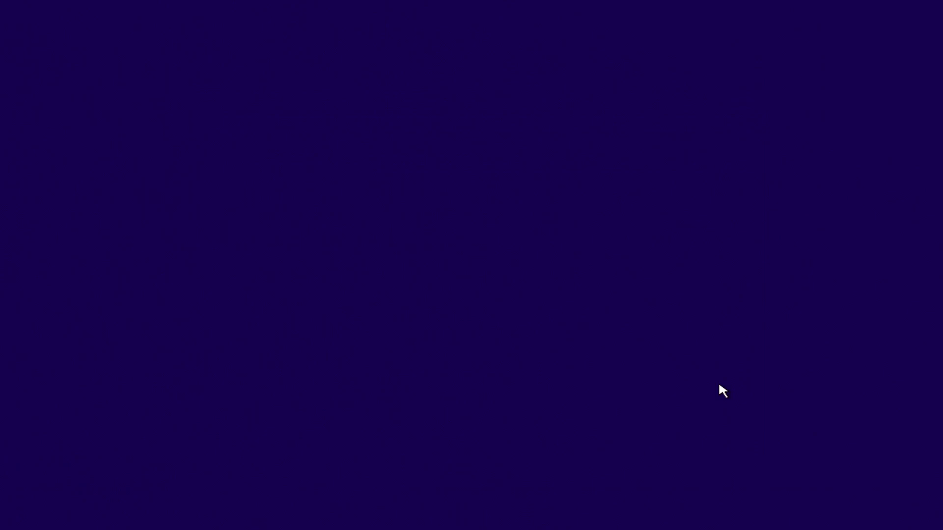